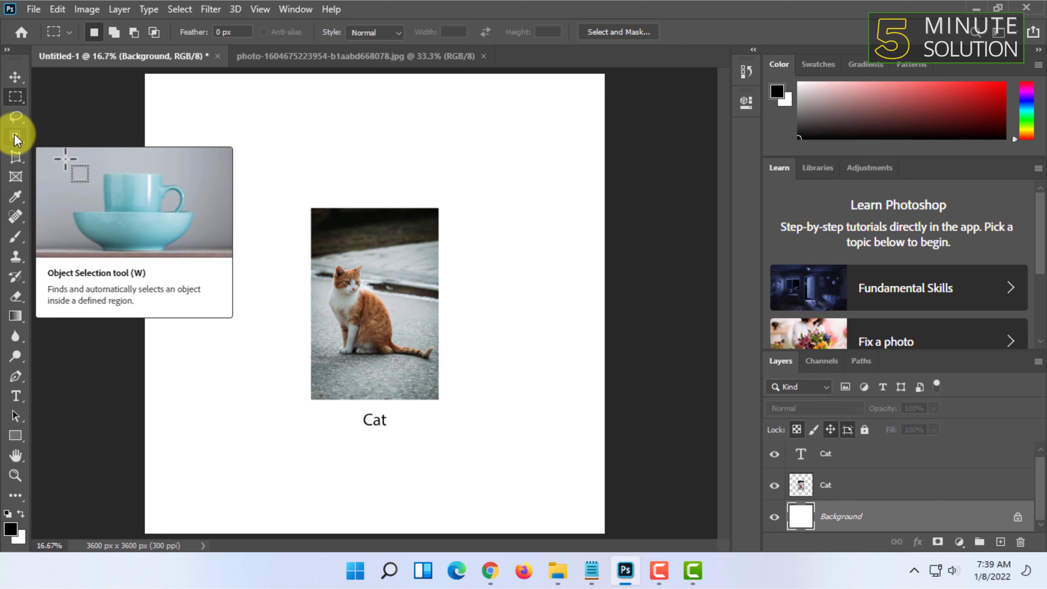
- Move the cat photo with the Move tool and snap it back to the centre of the canvas
click(13, 77)
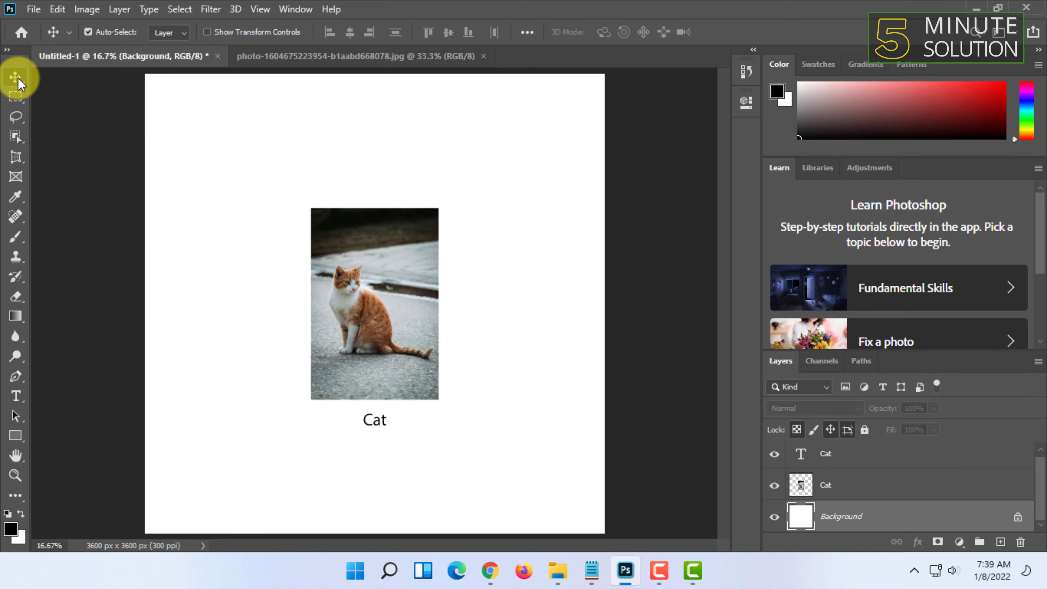
drag(358, 268, 401, 257)
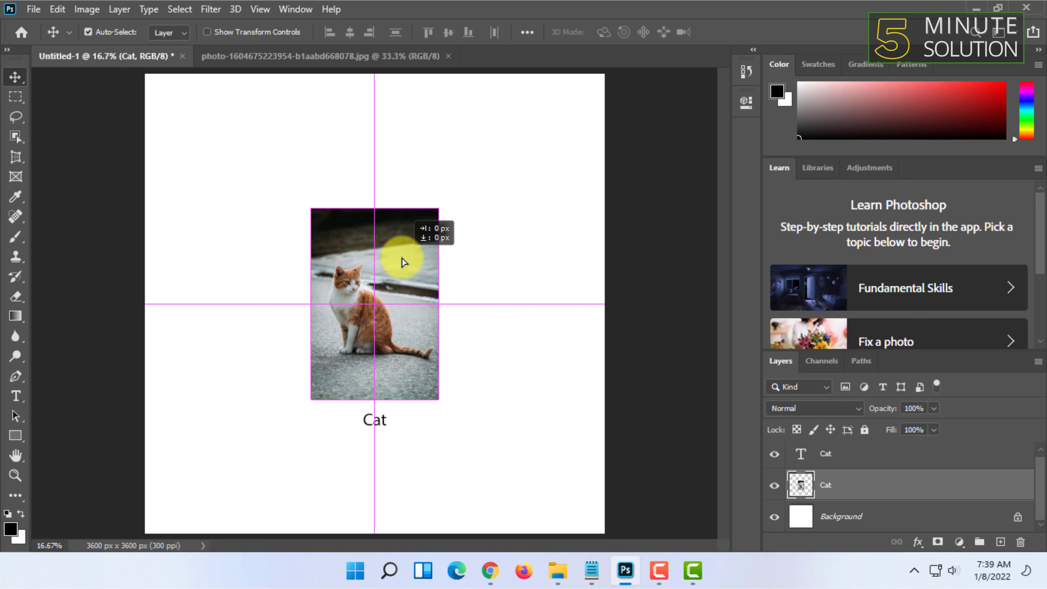
mouse_move(402, 258)
mouse_down()
mouse_move(391, 258)
mouse_move(411, 254)
mouse_up()
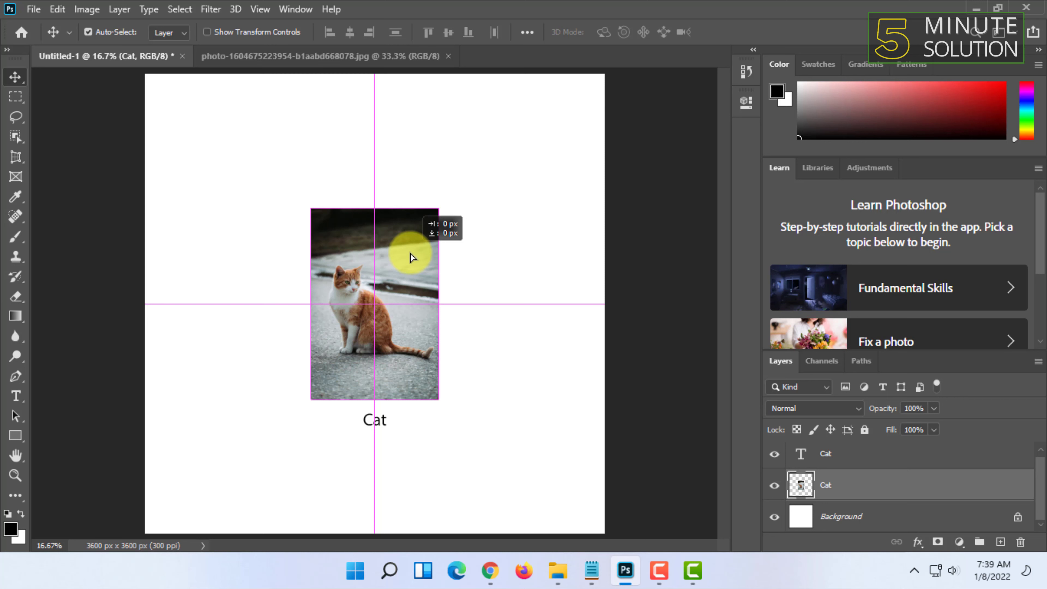
drag(411, 254, 411, 254)
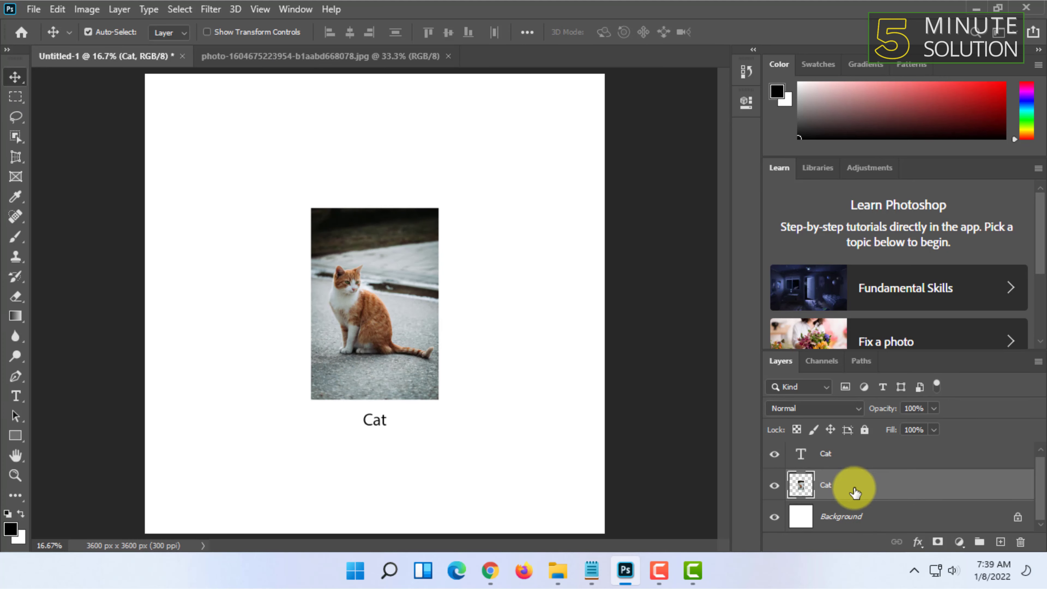
- Reorder the layers so the cat photo layer sits above the Cat text layer
mouse_move(855, 492)
mouse_down()
mouse_move(848, 452)
mouse_move(843, 503)
mouse_up()
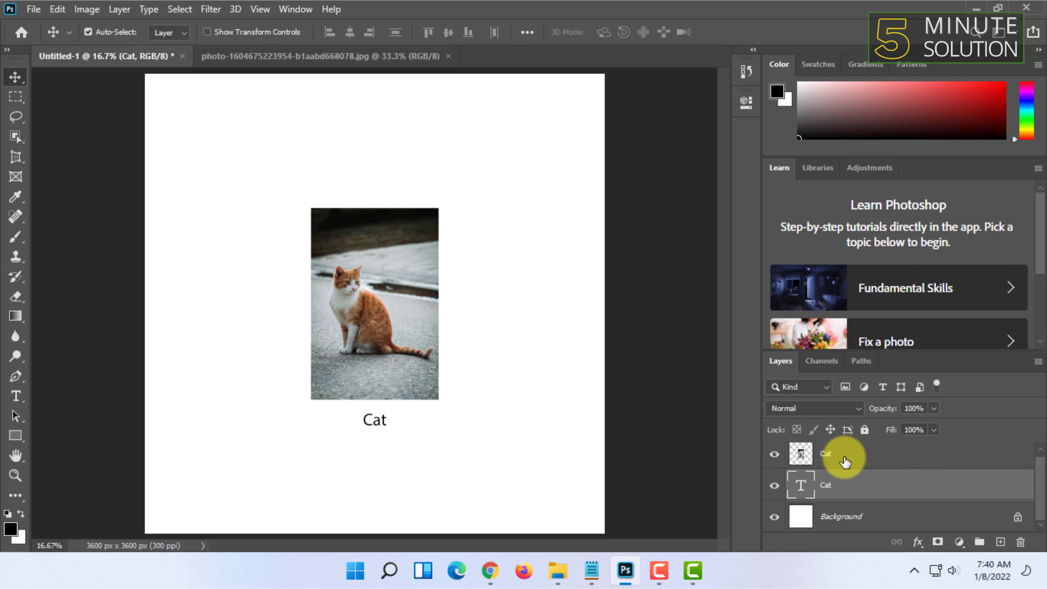
drag(844, 459, 844, 495)
drag(841, 453, 837, 499)
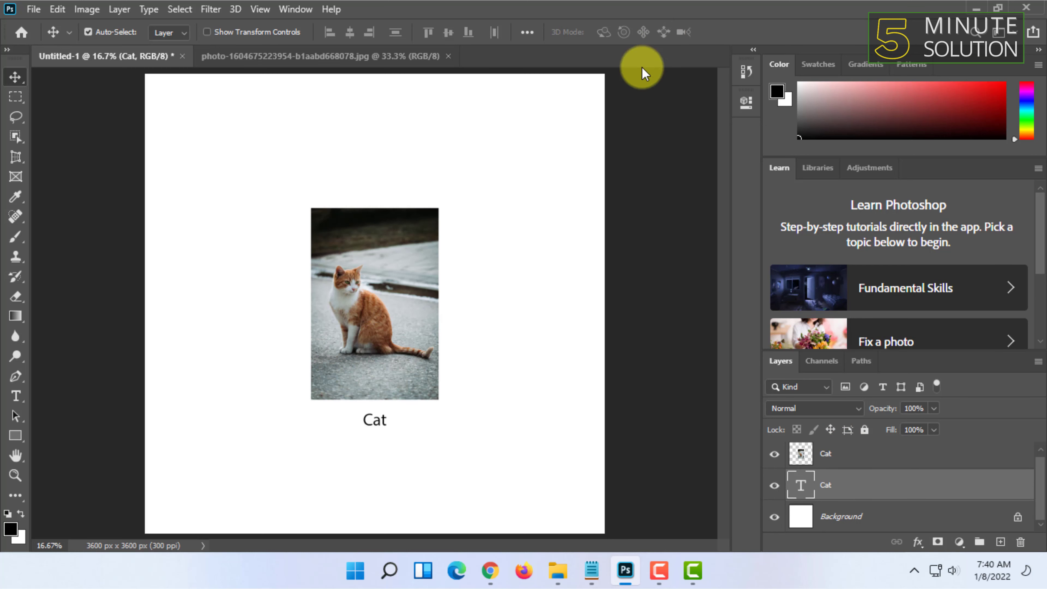
- Draw an artboard of about 1338 × 1944 px around the cat photo and its caption with the Artboard tool
click(15, 78)
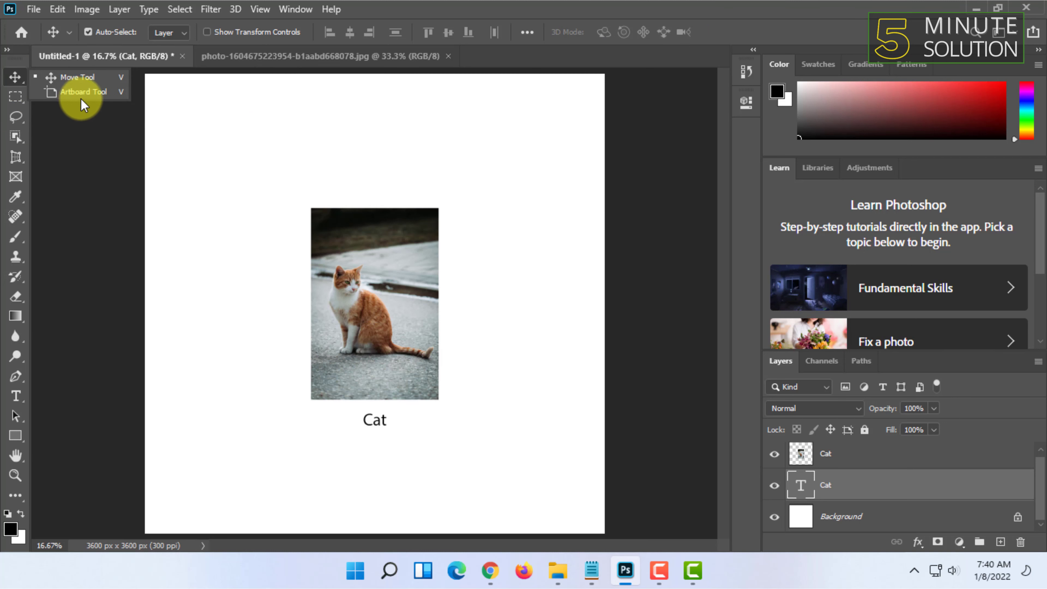
click(82, 92)
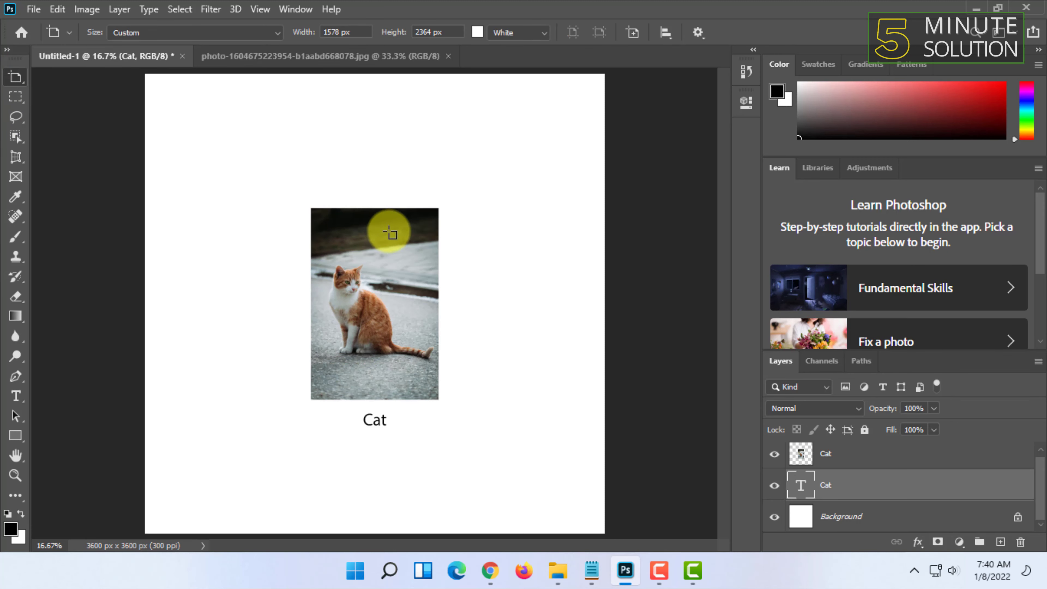
drag(291, 193, 462, 438)
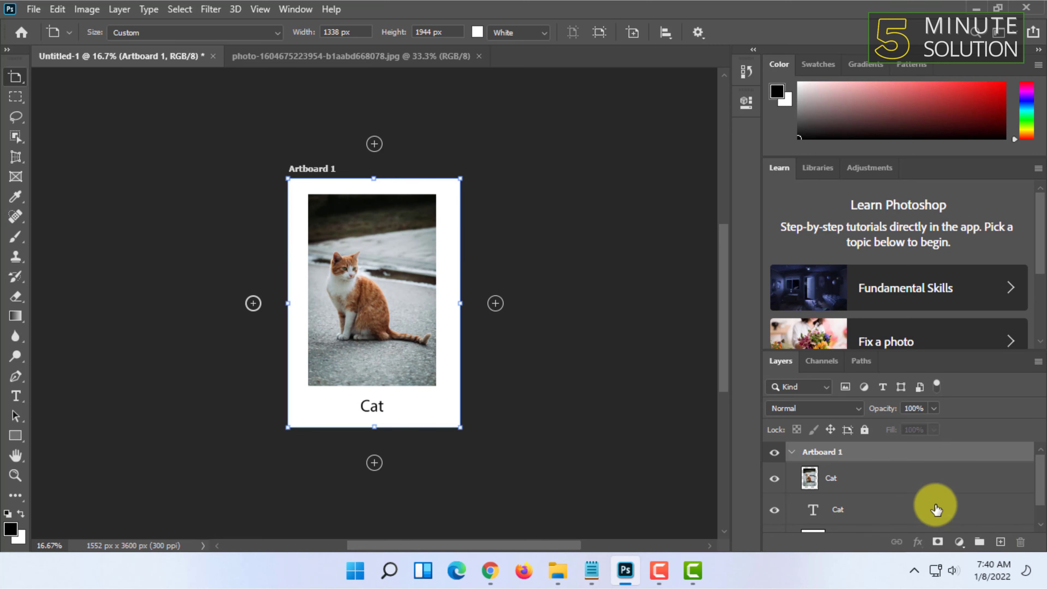
scroll(855, 460, down, 1)
scroll(841, 474, up, 1)
scroll(848, 467, down, 1)
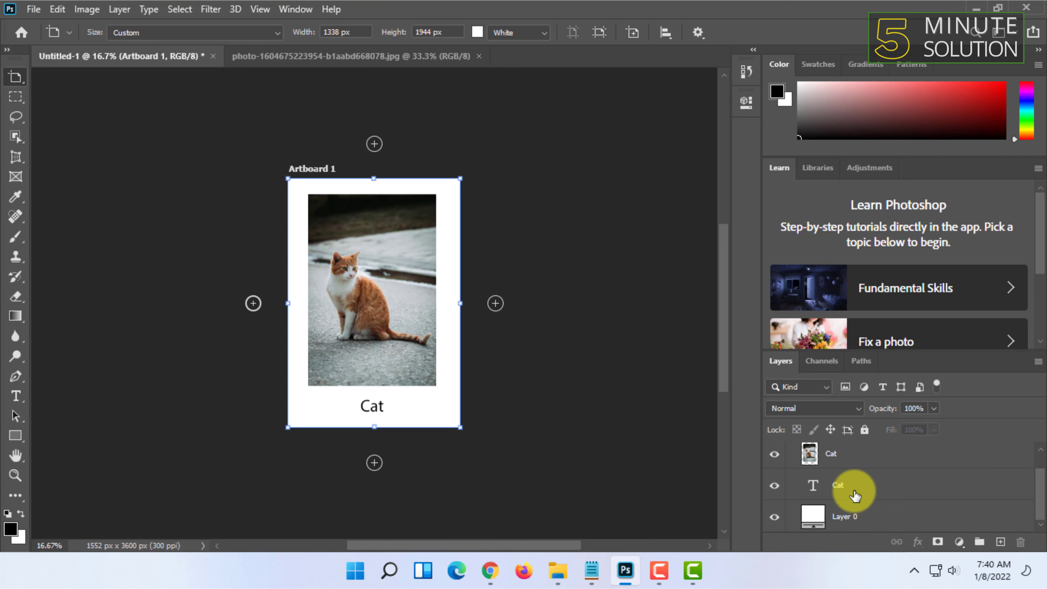
scroll(845, 483, up, 1)
scroll(834, 515, down, 1)
scroll(851, 495, up, 1)
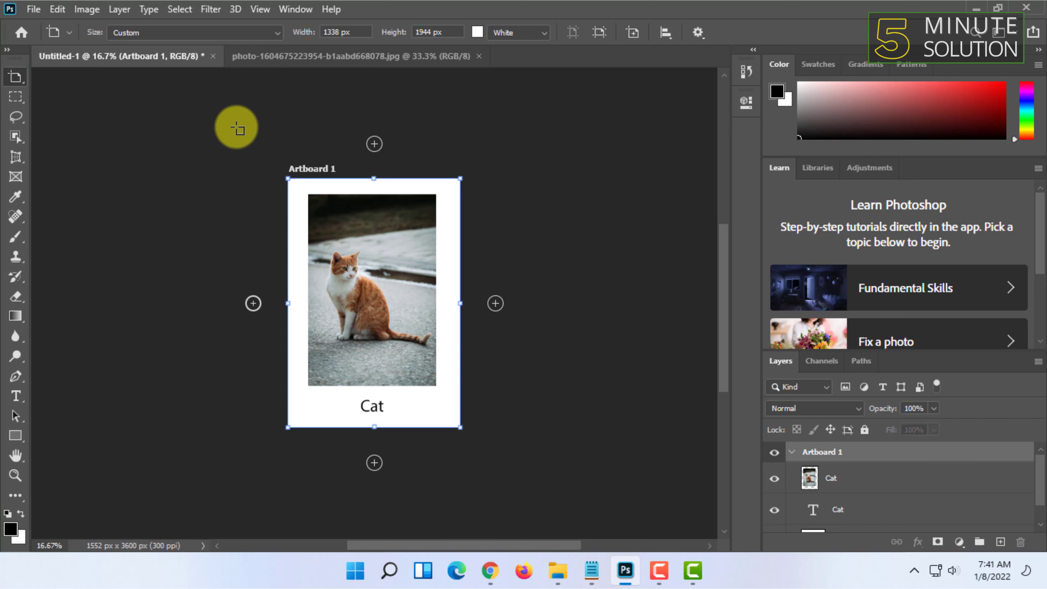
- Leave the Artboard tool and undo the artboard creation
right_click(12, 76)
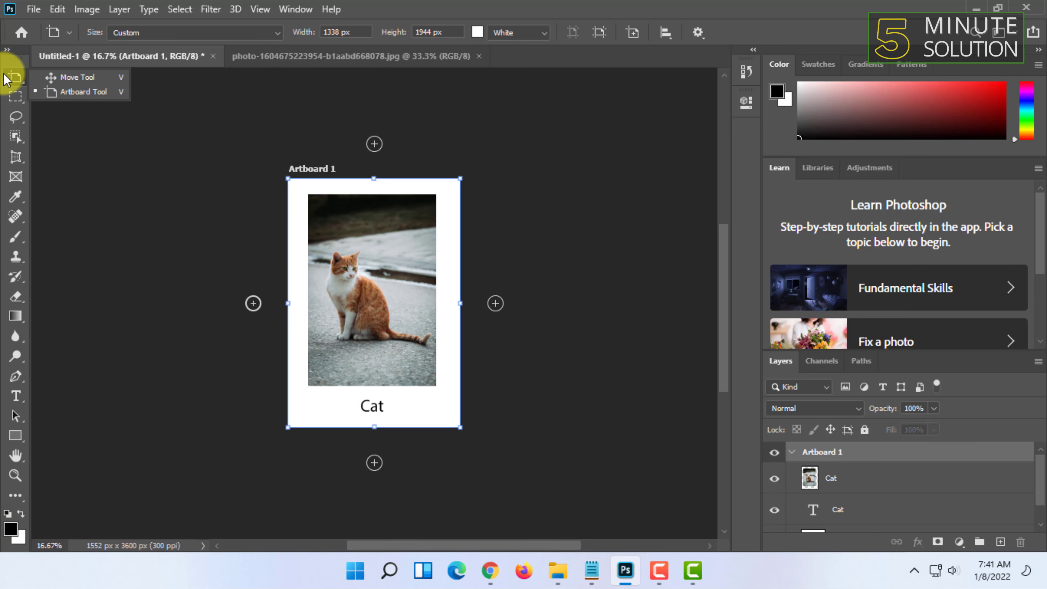
key(v)
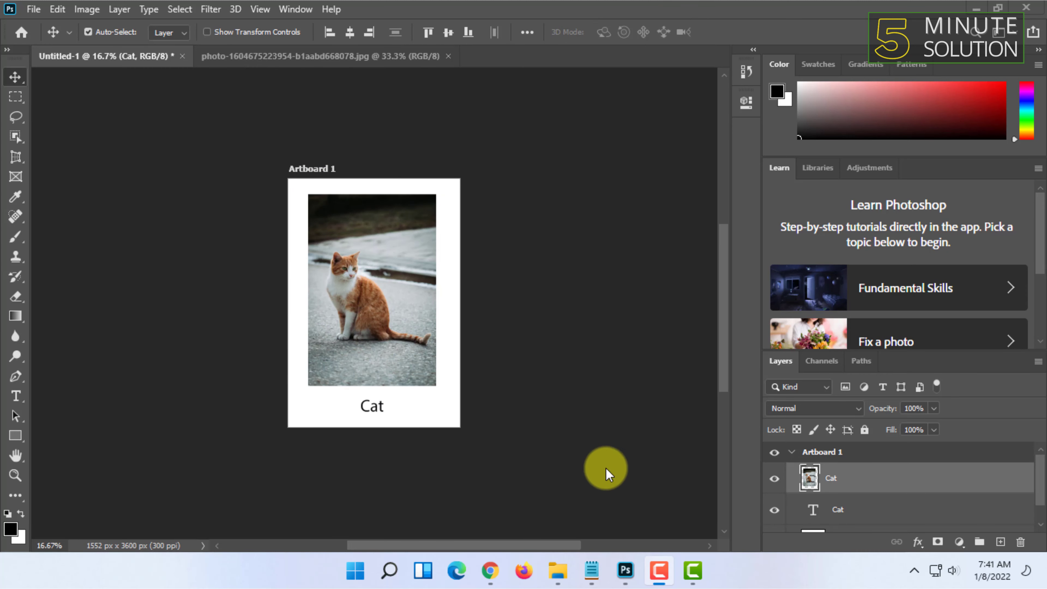
scroll(266, 363, down, 3)
scroll(269, 350, up, 4)
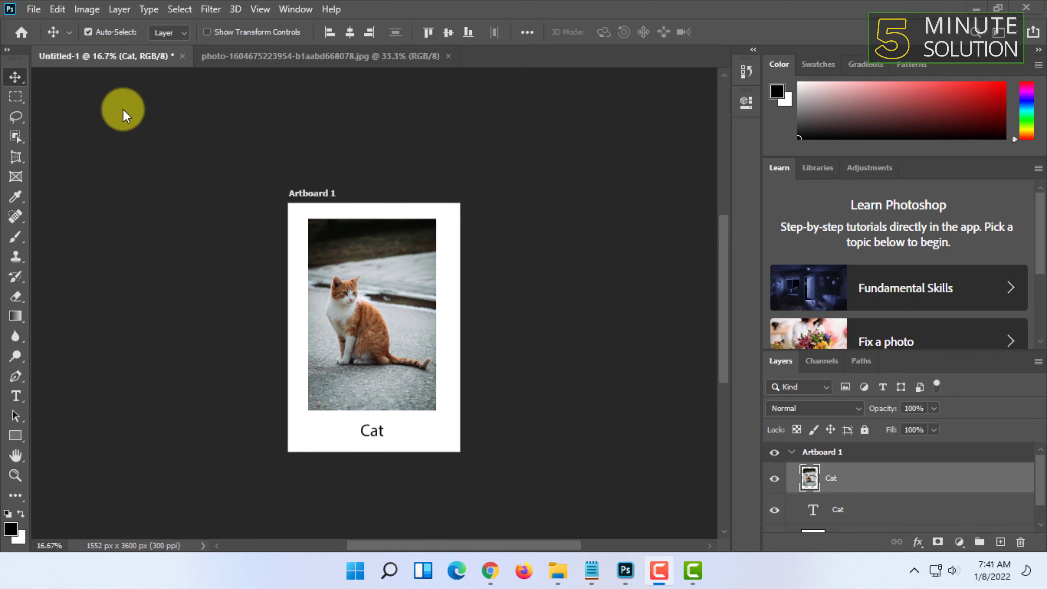
click(18, 103)
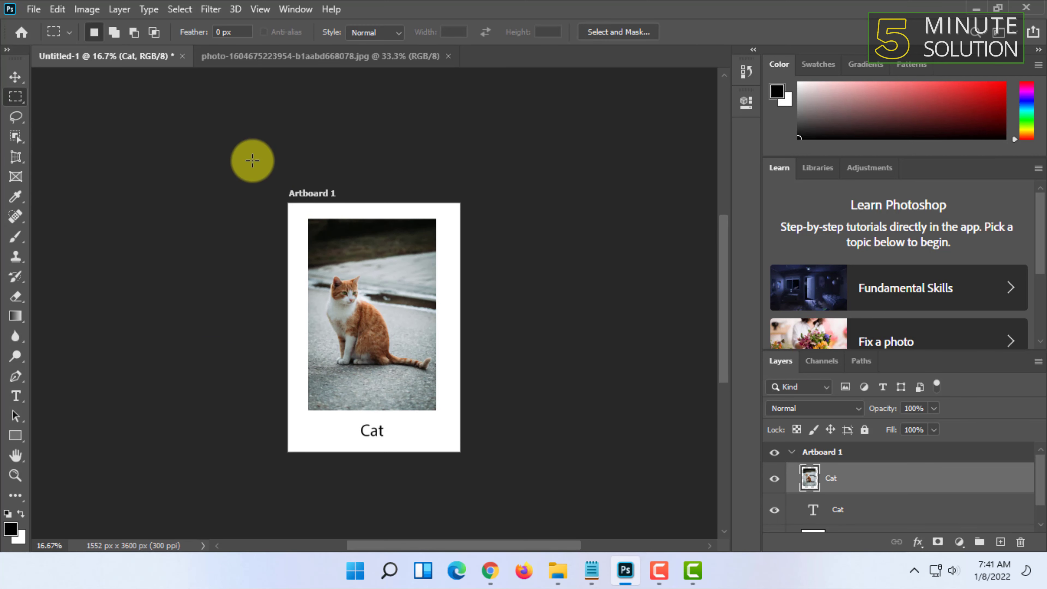
key(ctrl+z)
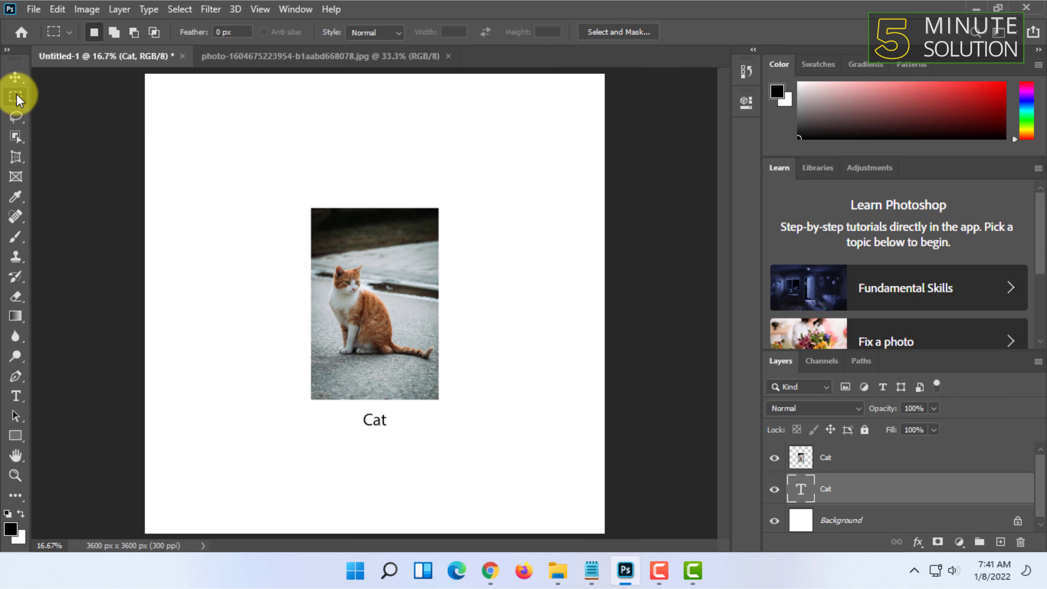
- Select most of the cat photo, down to just below the cat, with the Rectangular Marquee tool
right_click(18, 101)
click(16, 99)
right_click(18, 99)
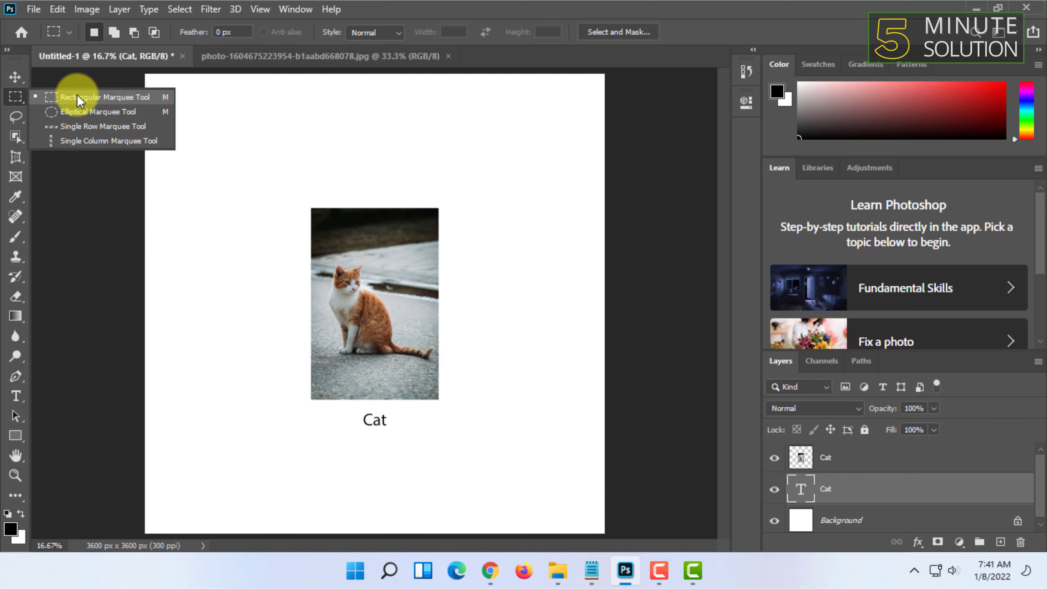
click(101, 98)
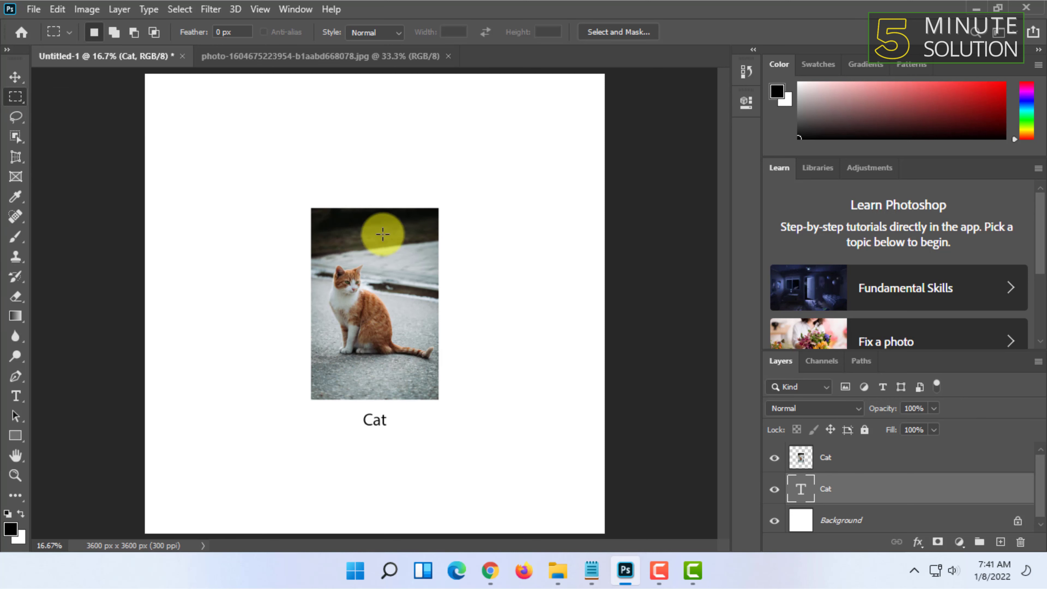
drag(296, 194, 456, 440)
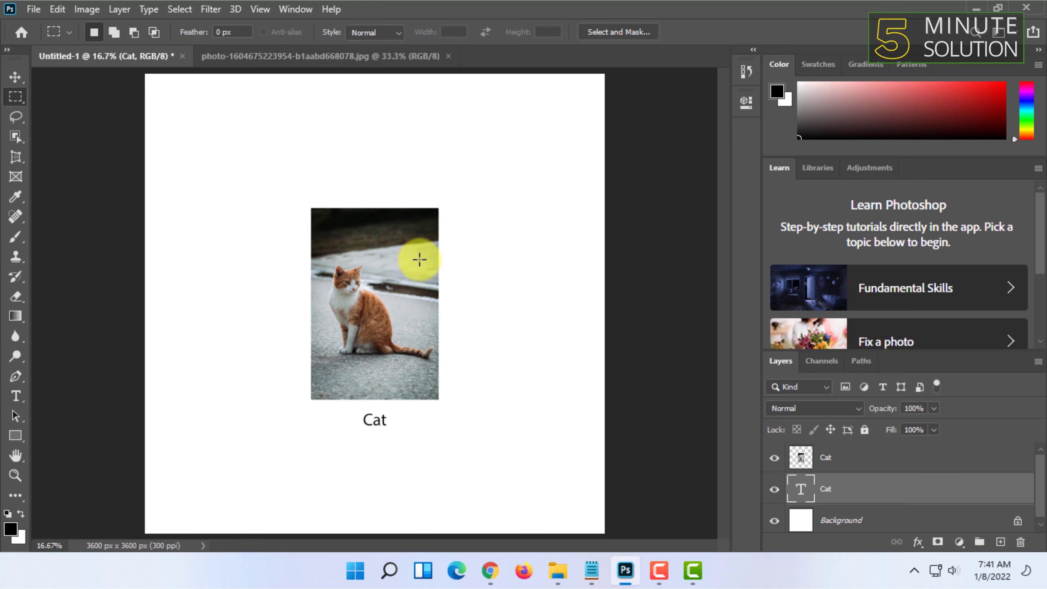
click(307, 212)
drag(315, 214, 436, 376)
right_click(399, 294)
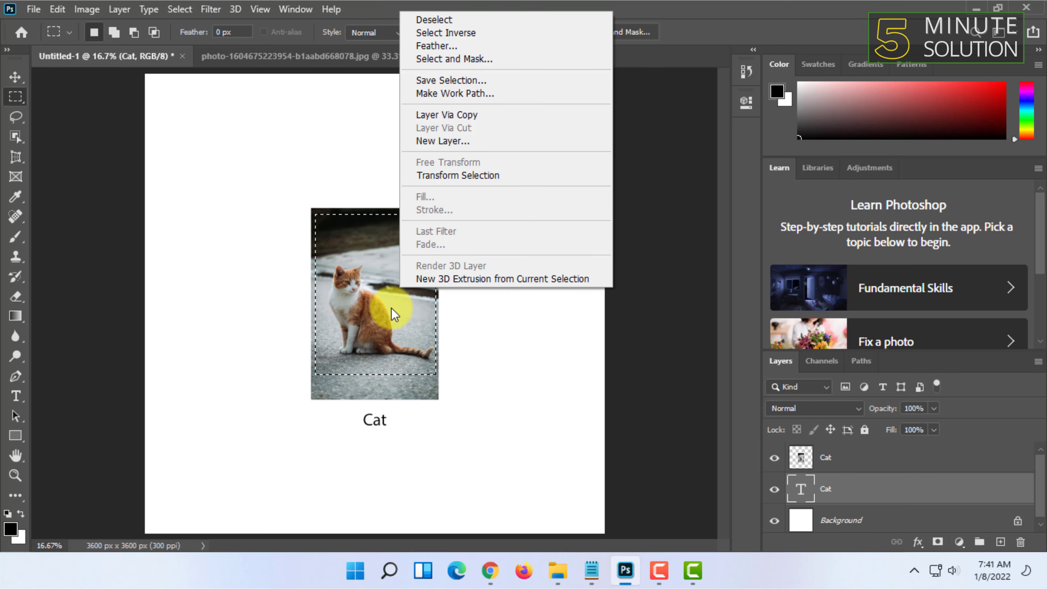
click(365, 301)
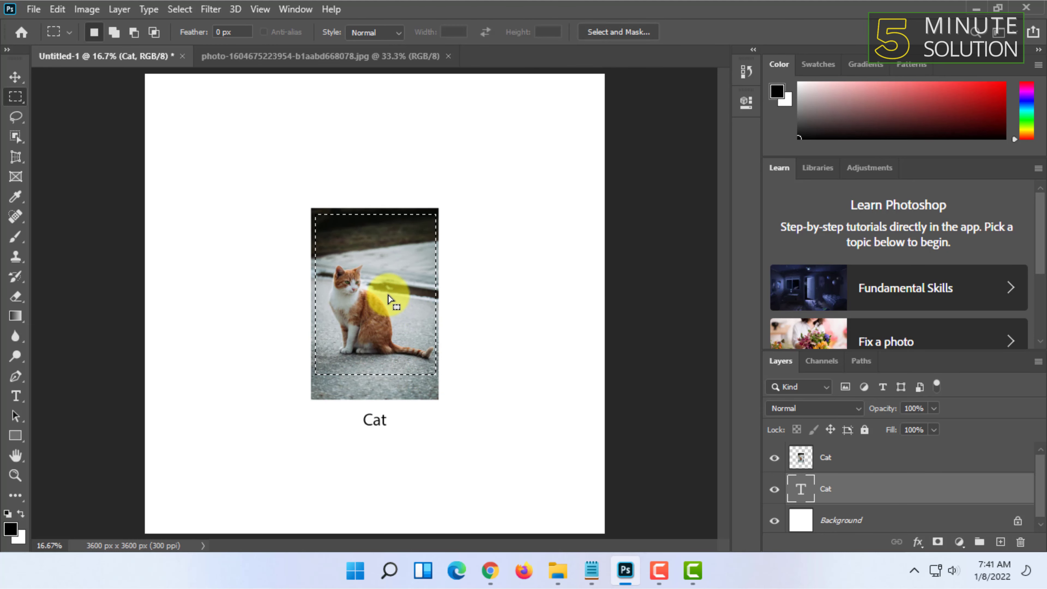
- Copy the selected area of the Cat photo layer onto a new layer
key(ctrl+j)
click(509, 220)
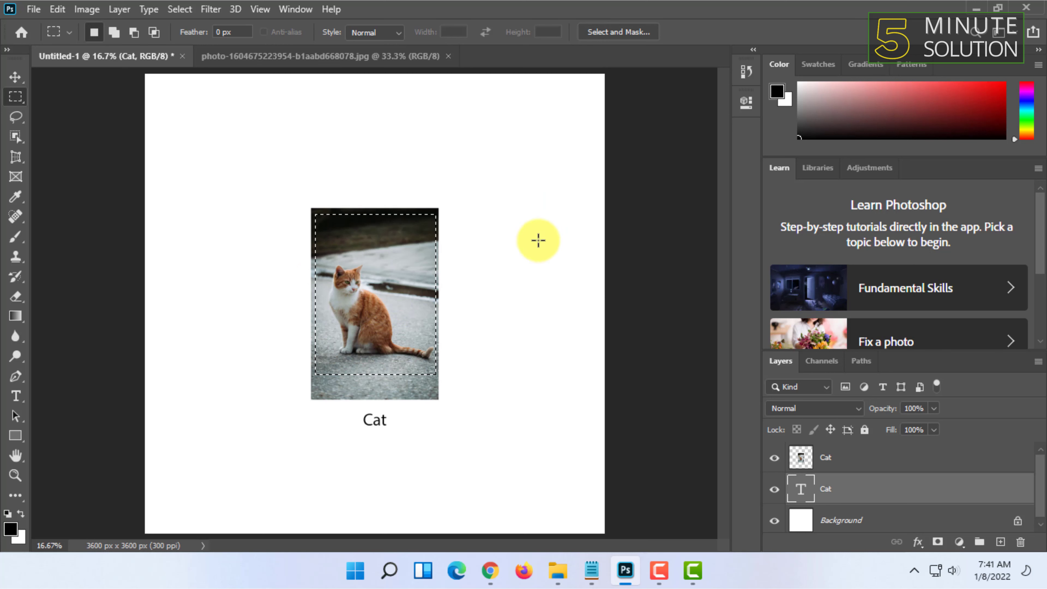
click(829, 458)
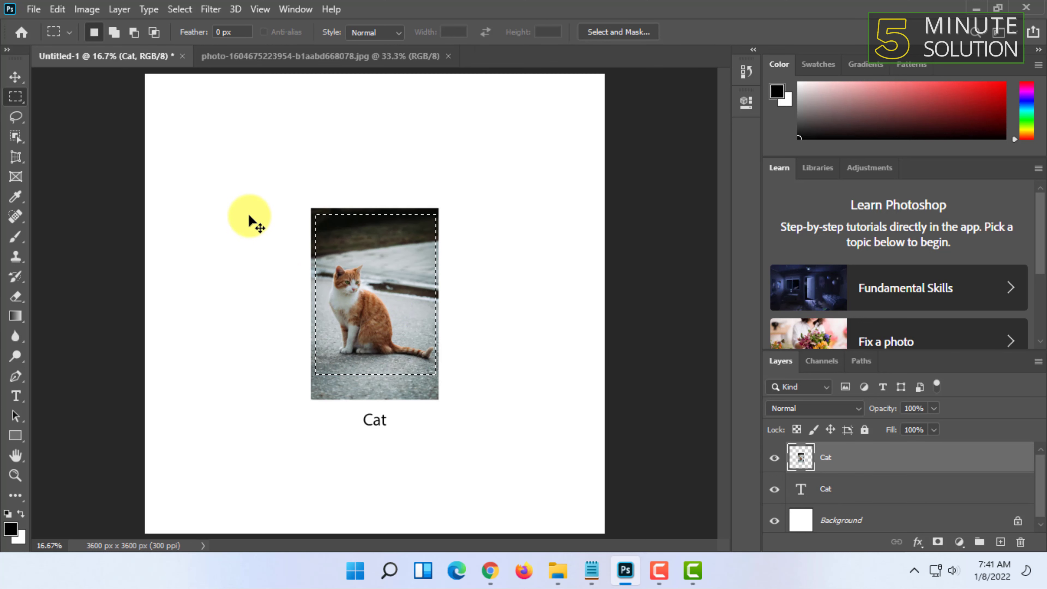
key(ctrl+j)
- Move the copy to the left of the original photo, then paste a second copy and place it to the right
click(16, 77)
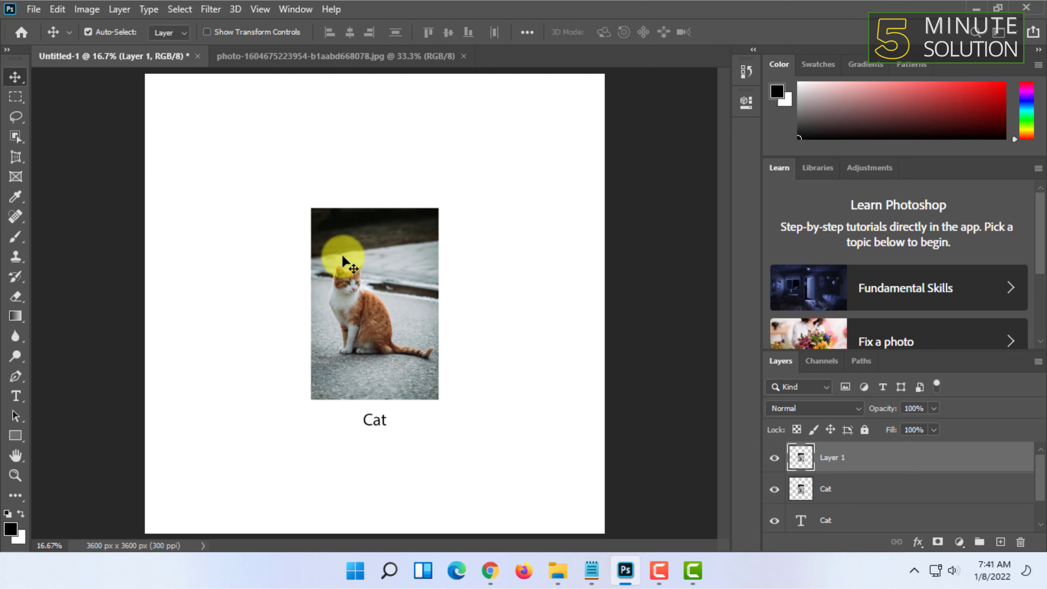
drag(342, 255, 229, 280)
key(ctrl+v)
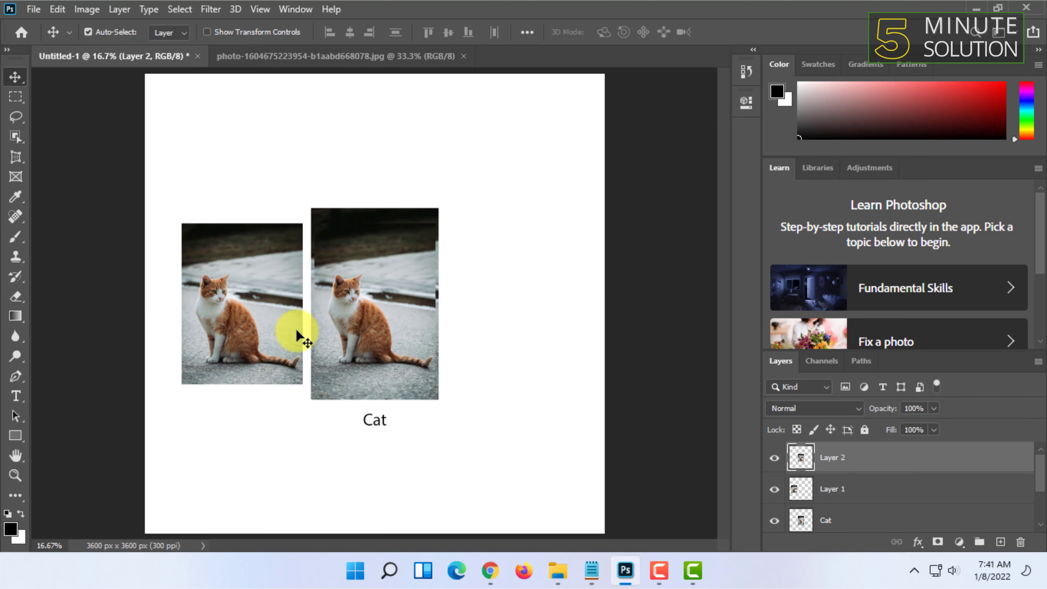
drag(373, 312, 509, 311)
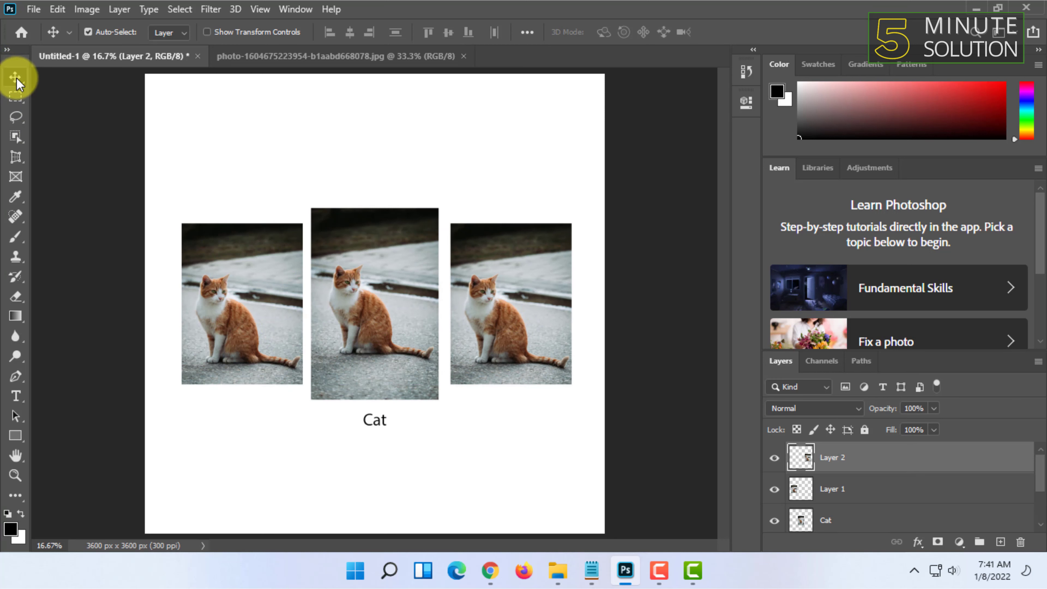
- Make a circular selection around the cat in the left copy with the Elliptical Marquee tool
click(16, 96)
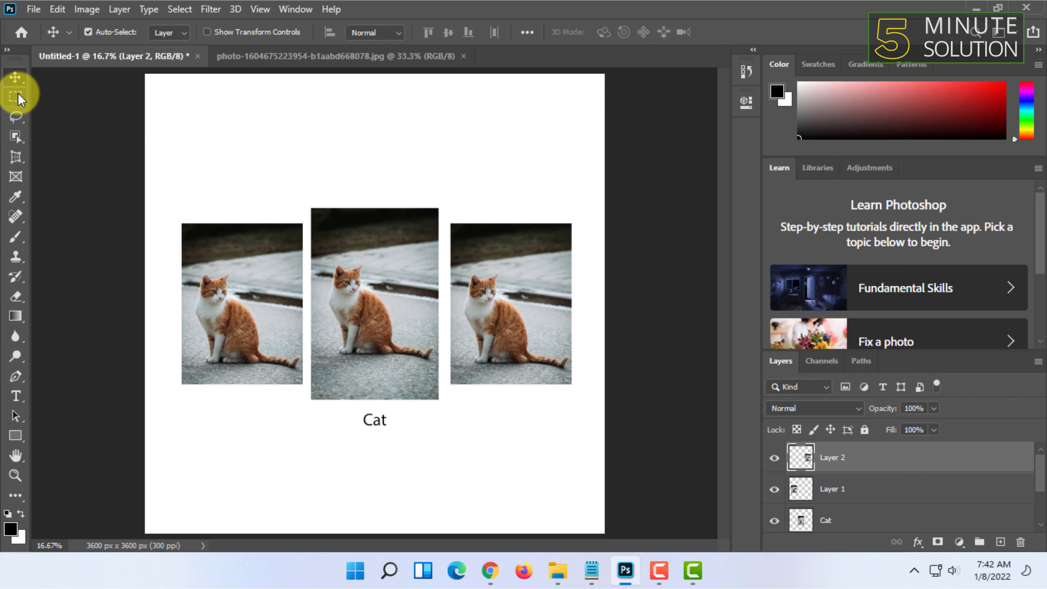
right_click(16, 97)
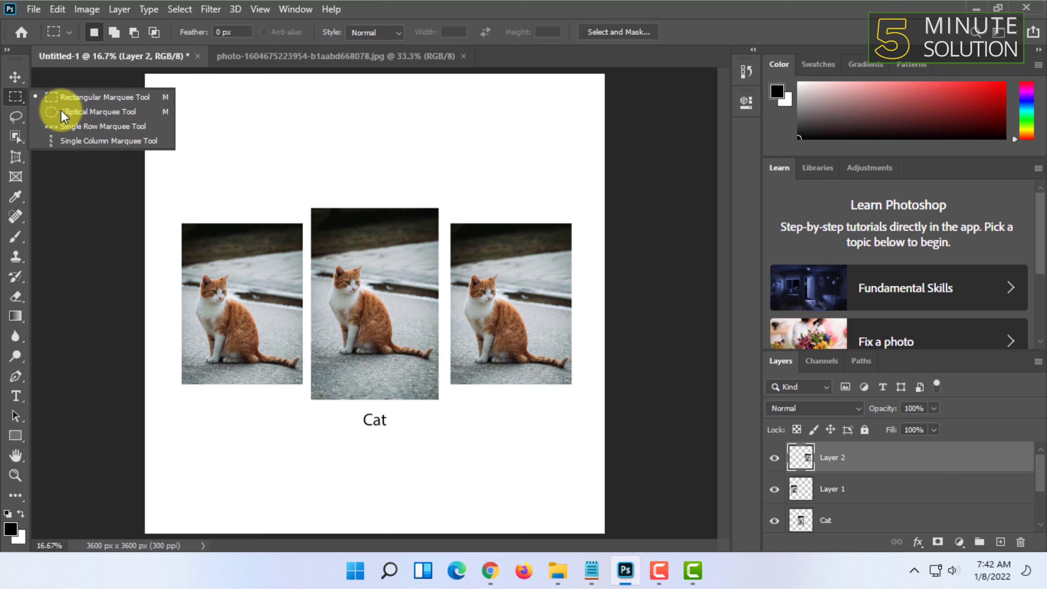
click(109, 120)
drag(203, 254, 378, 374)
- Copy the circular area from Layer 1 and paste it onto a new layer
key(ctrl+c)
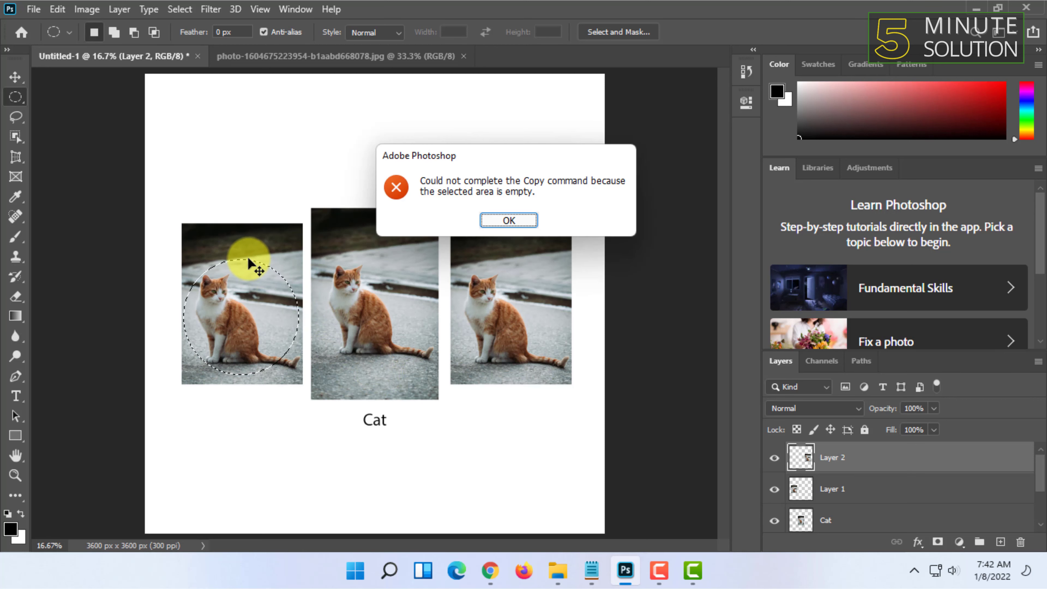
click(532, 222)
click(830, 493)
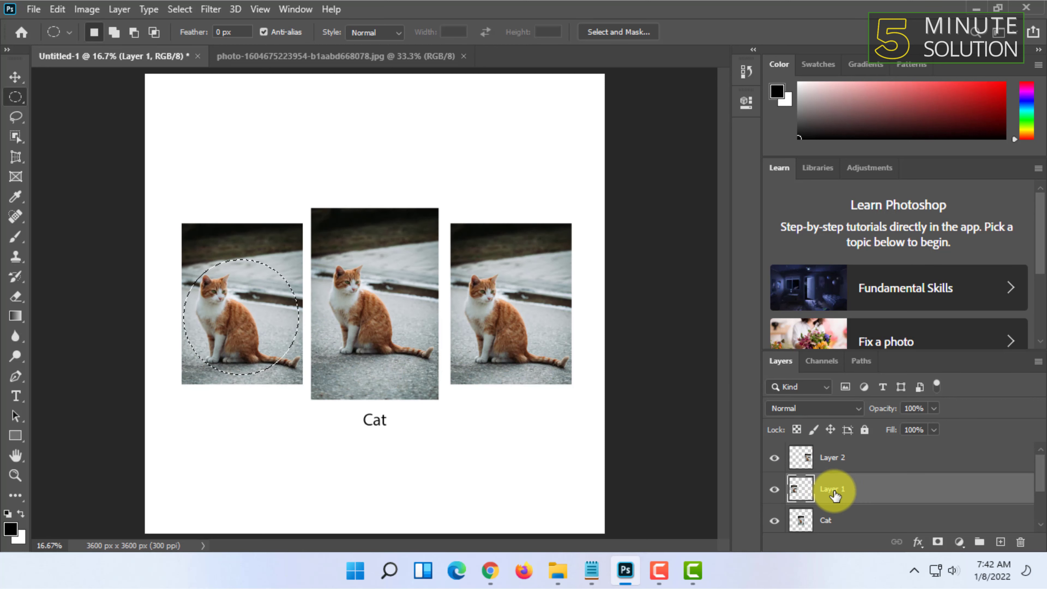
key(ctrl+c)
key(ctrl+v)
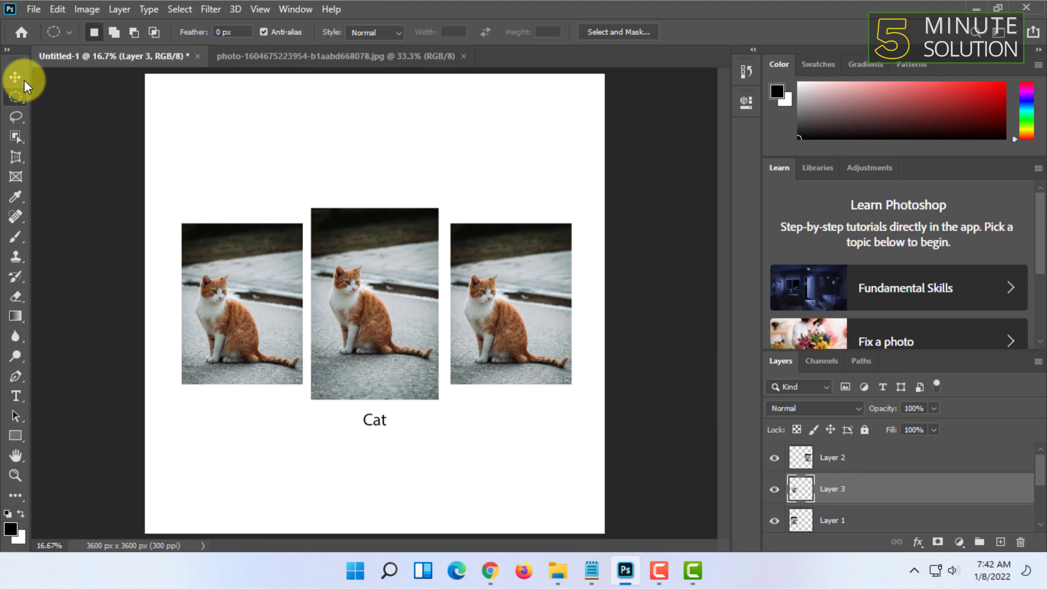
- Delete the original middle cat photo and move the circular cutout into its place between the two rectangular copies
click(15, 76)
drag(230, 323, 375, 162)
drag(387, 263, 393, 338)
key(ctrl+z)
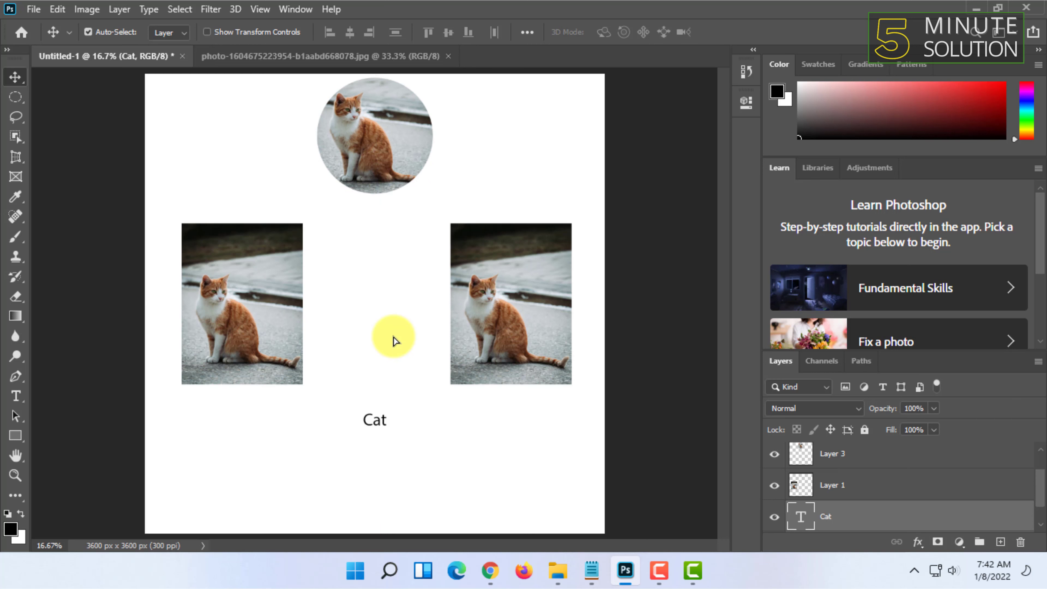
drag(374, 149, 374, 317)
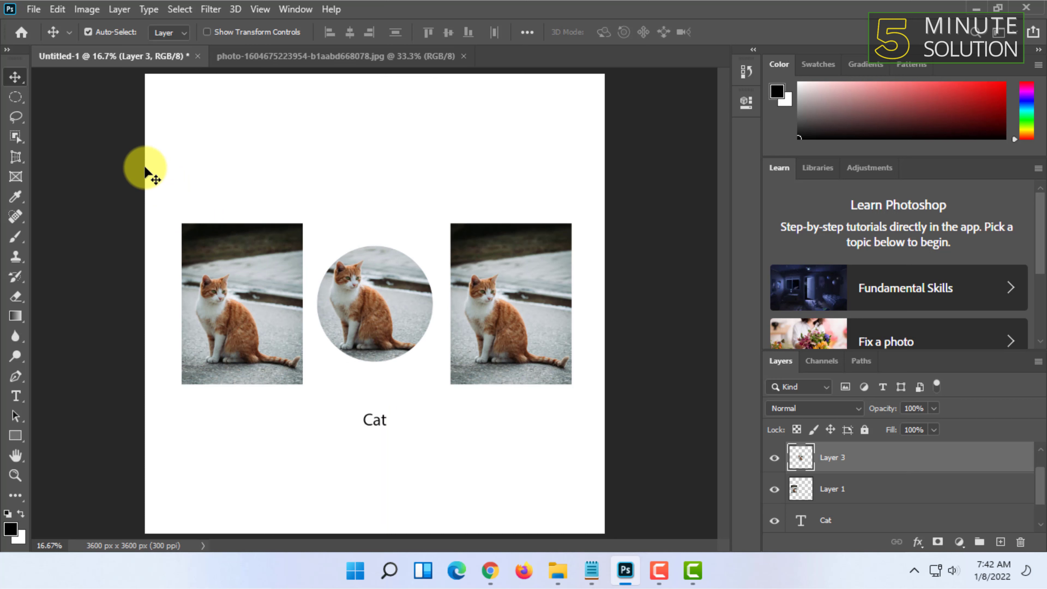
- Switch between the Lasso and Object Selection tools, leaving the Object Selection tool active
click(9, 113)
click(9, 112)
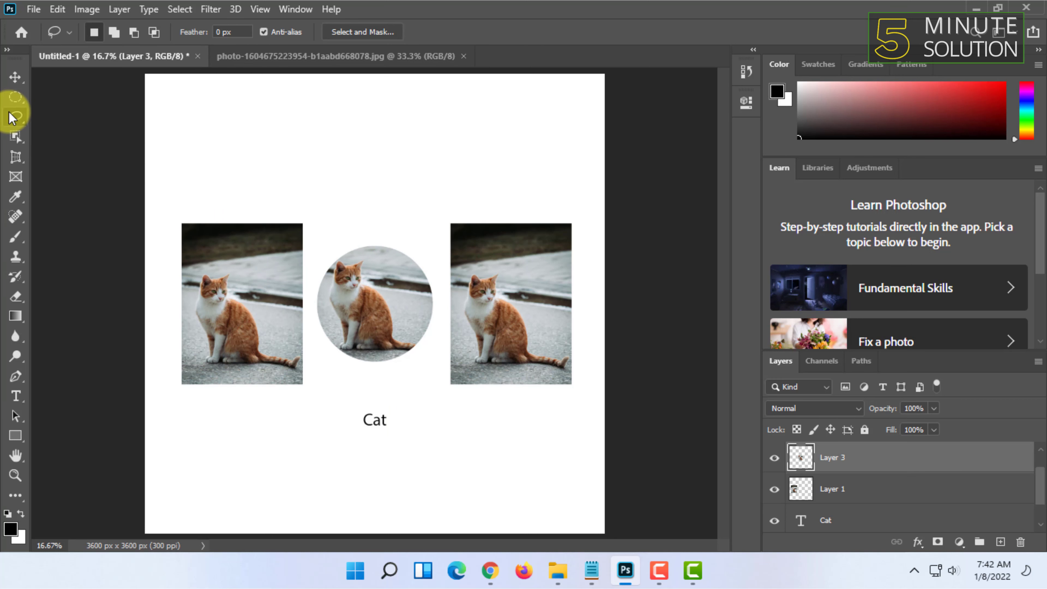
click(17, 140)
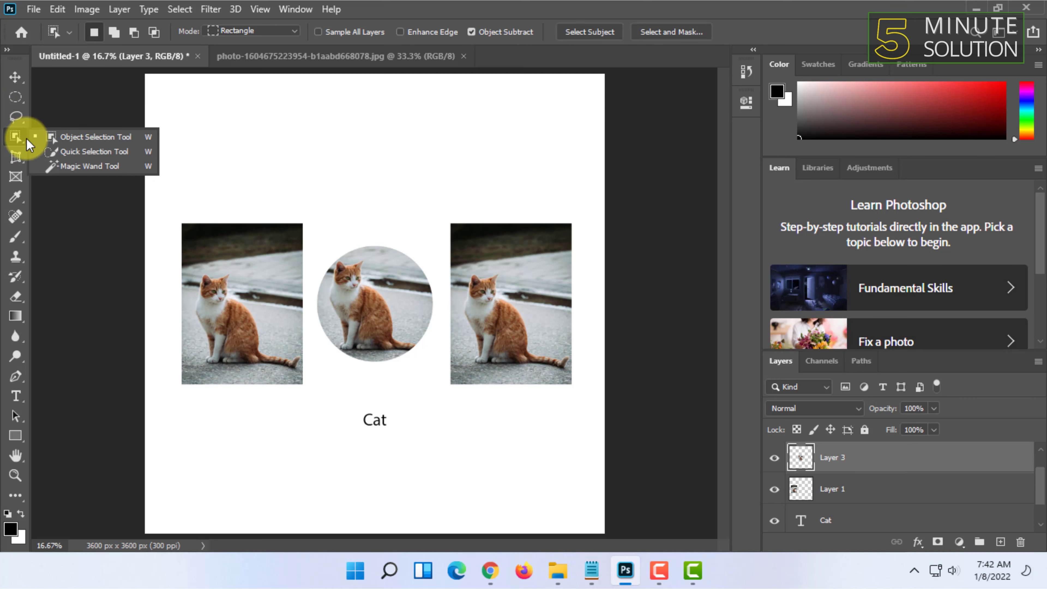
click(12, 135)
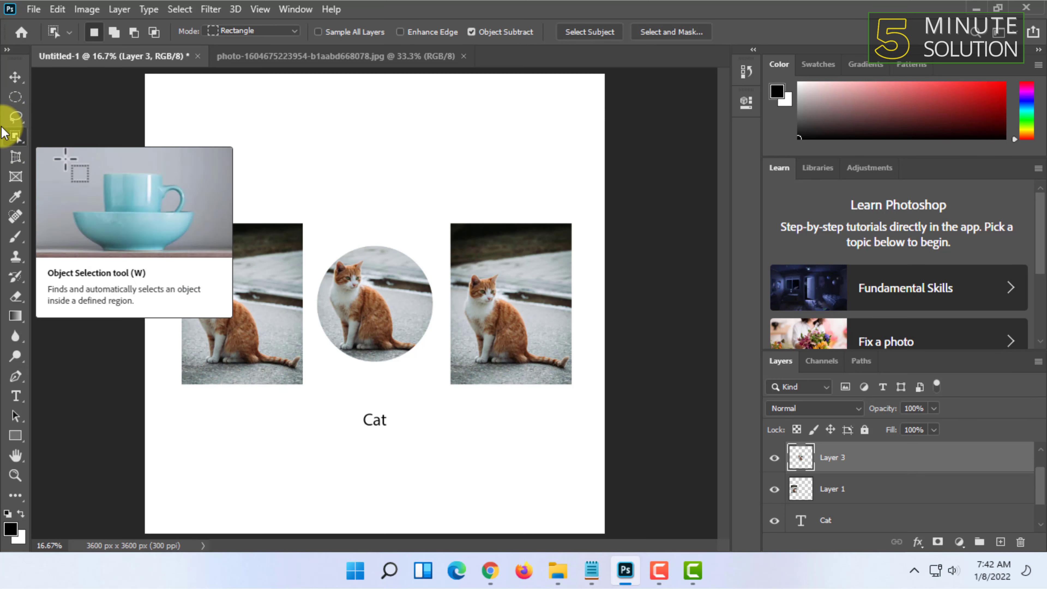
click(3, 118)
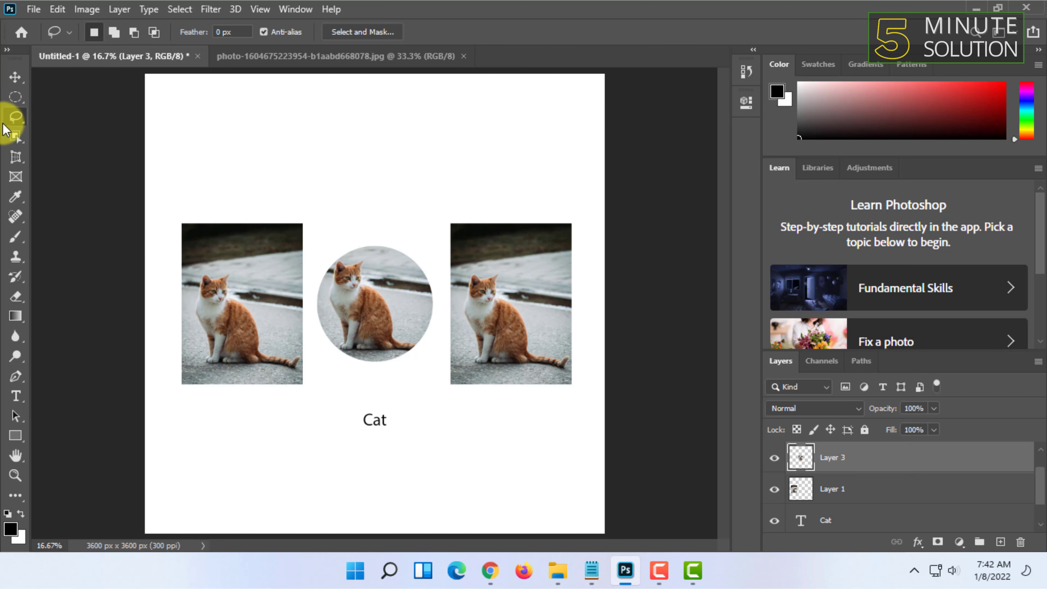
click(21, 136)
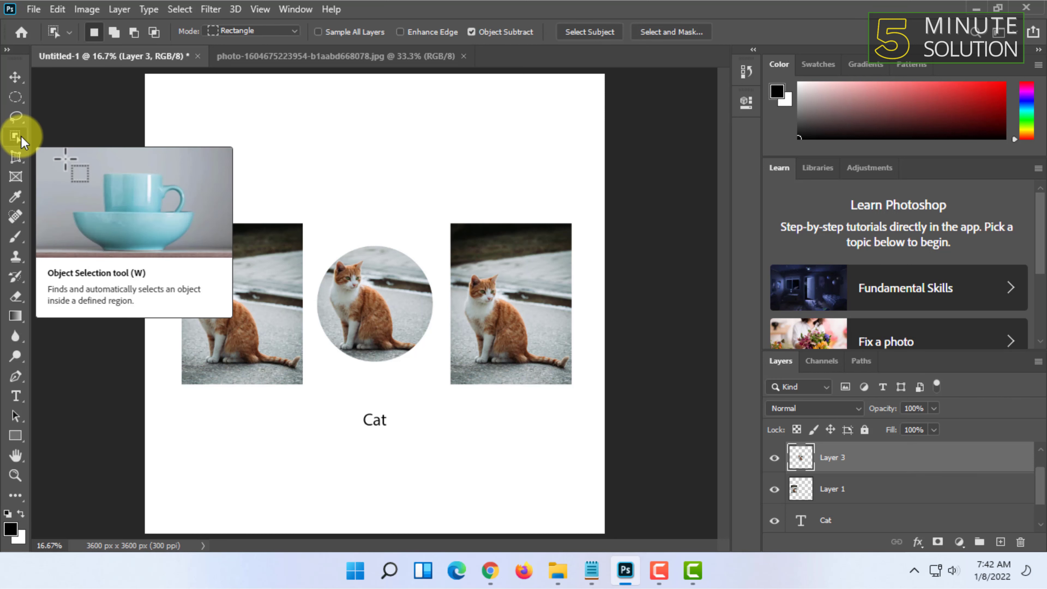